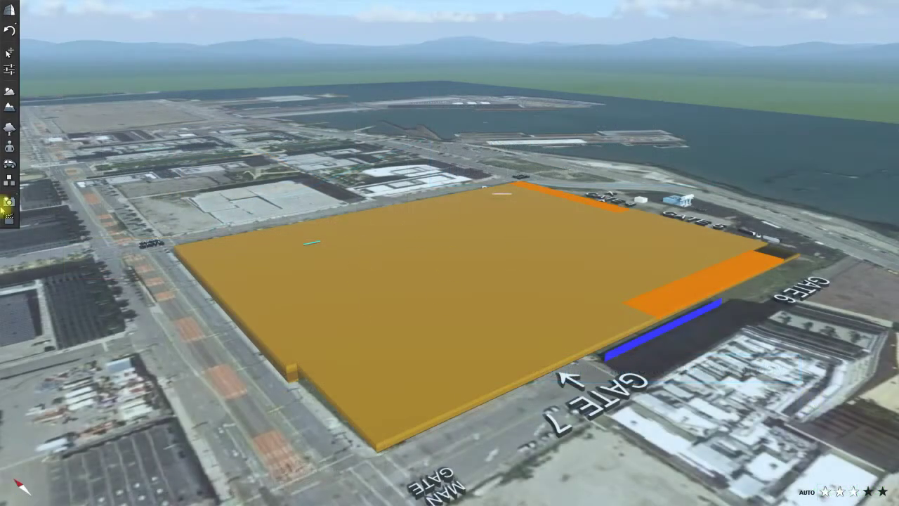
Open the movie editor and scrub the construction clip to about 42 s, returning to the 14 Feb 2017 keyframe
click(9, 218)
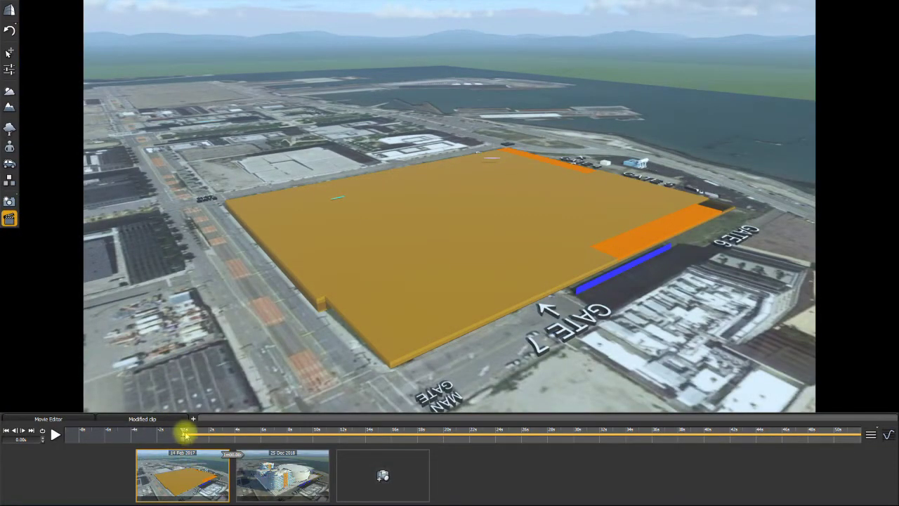
drag(182, 430, 725, 444)
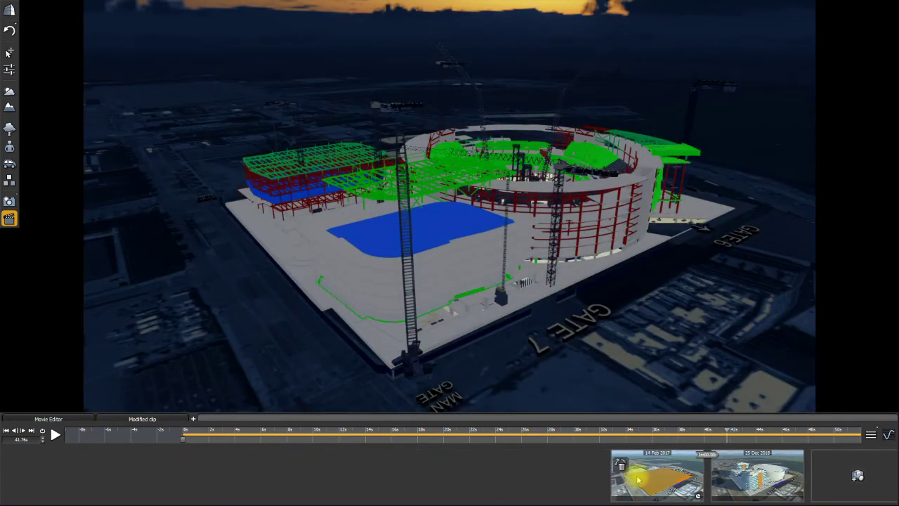
click(637, 478)
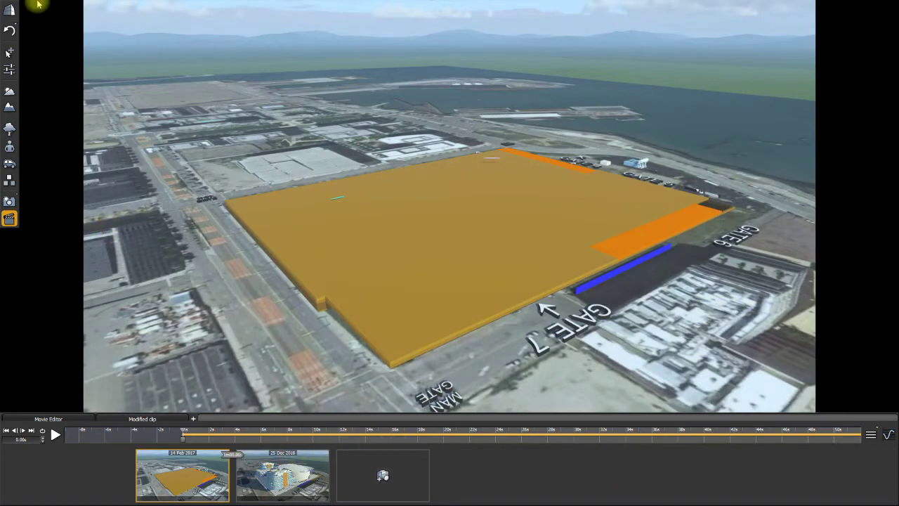
Set the time of day at the 25 Dec 2018 keyframe to 2:04 PM and scrub through the clip
click(10, 92)
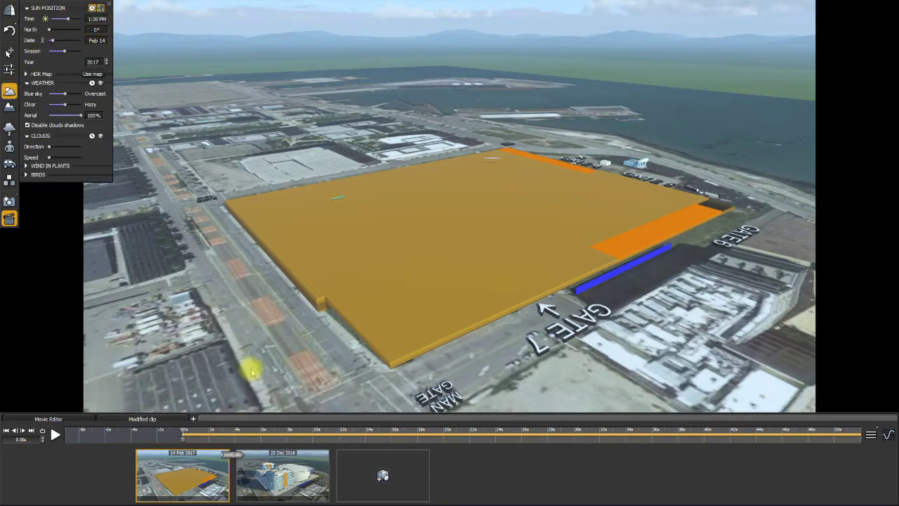
click(275, 469)
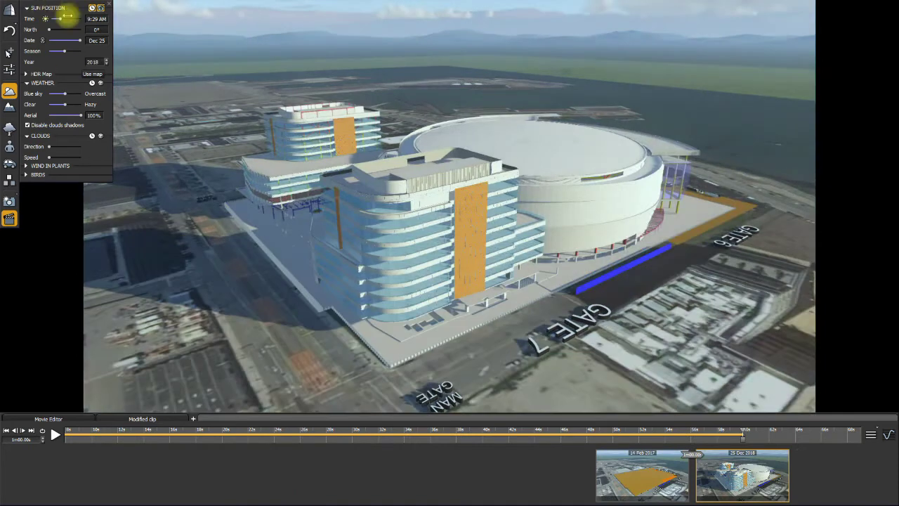
drag(62, 16, 72, 19)
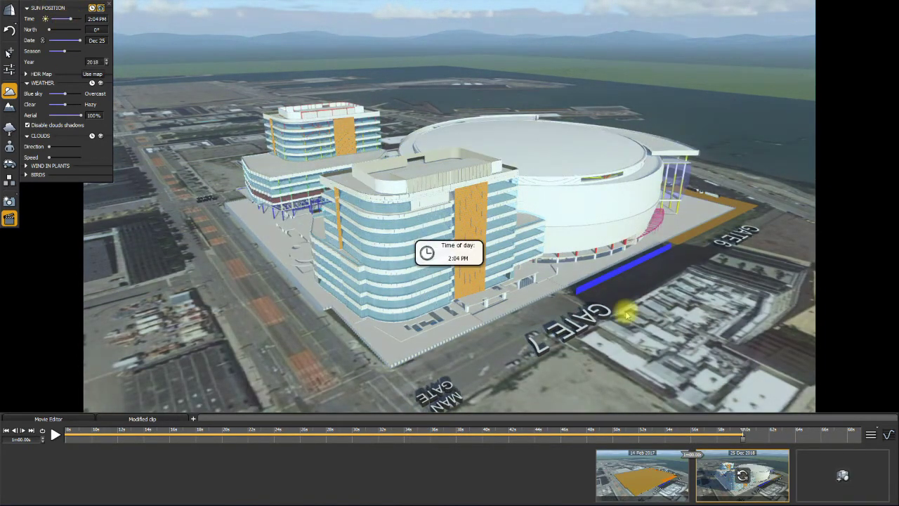
click(659, 478)
drag(209, 419, 779, 437)
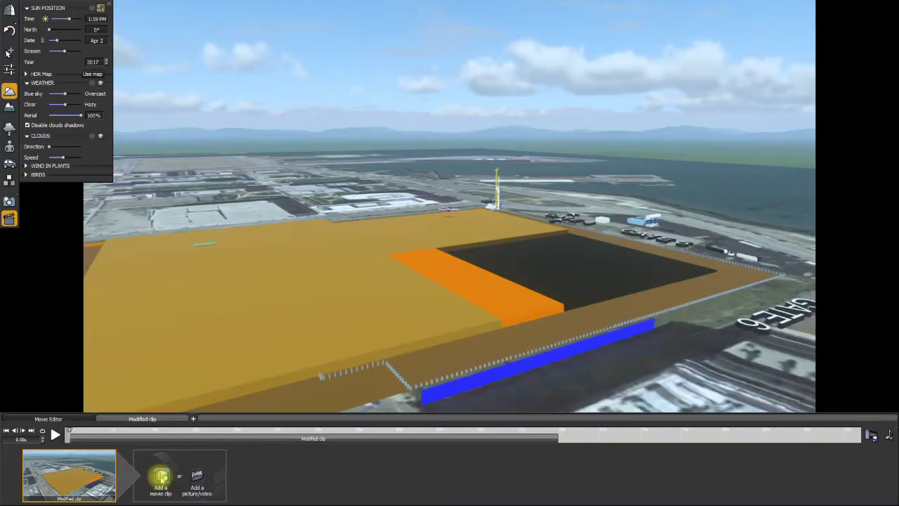
Add a new movie clip with sun position animation enabled and set its first keyframe's time of day to 12:14 PM
click(161, 478)
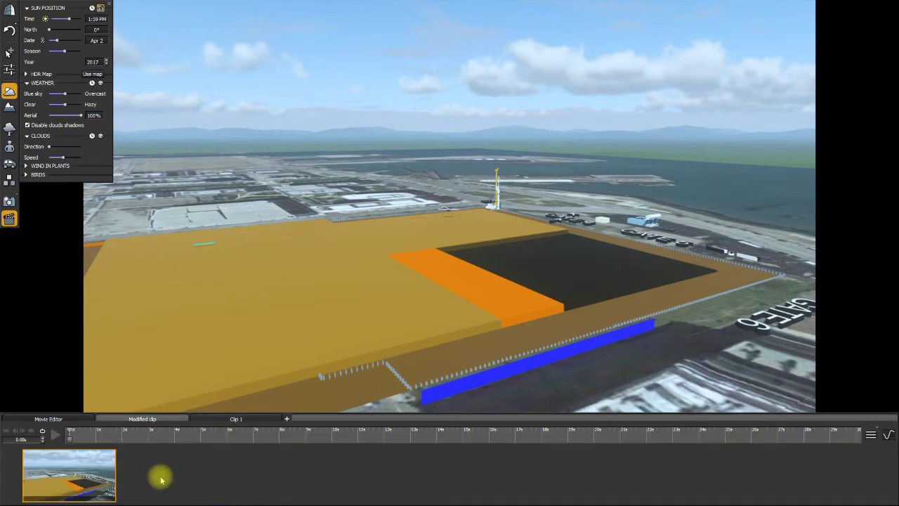
click(92, 8)
drag(65, 19, 71, 19)
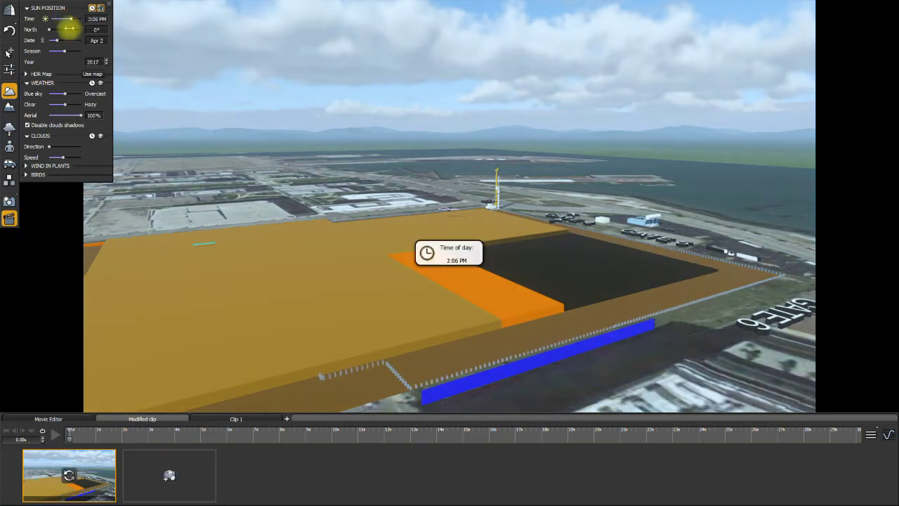
drag(73, 20, 67, 19)
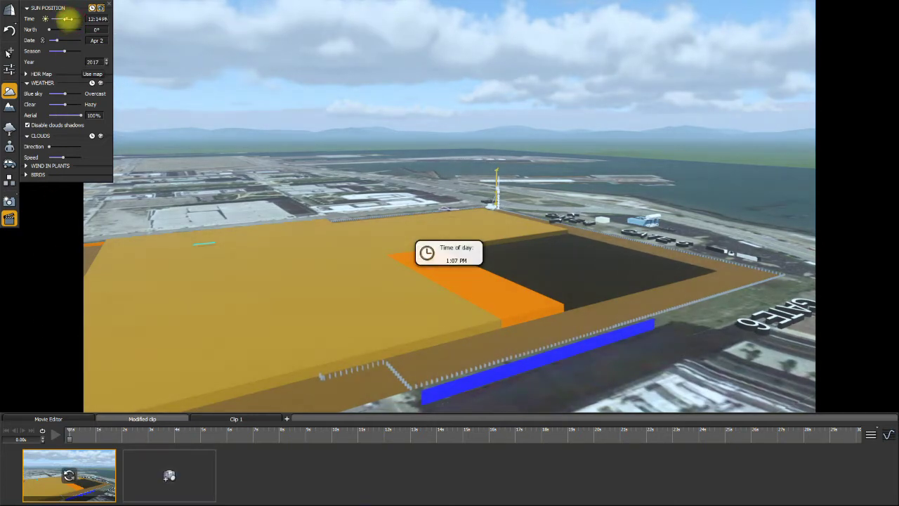
click(68, 477)
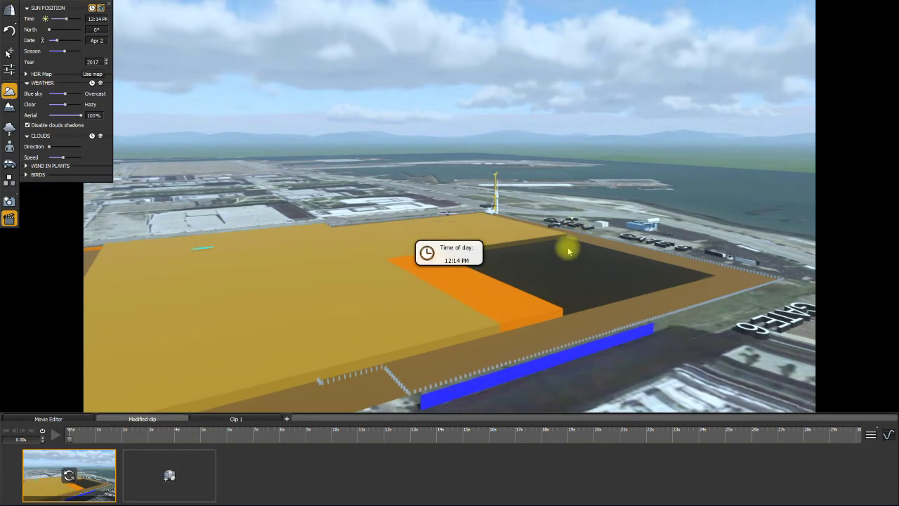
Add a second keyframe from a closer, turned view over the excavation and set its date to Aug 19, 2017
scroll(566, 246, up, 5)
drag(450, 249, 584, 250)
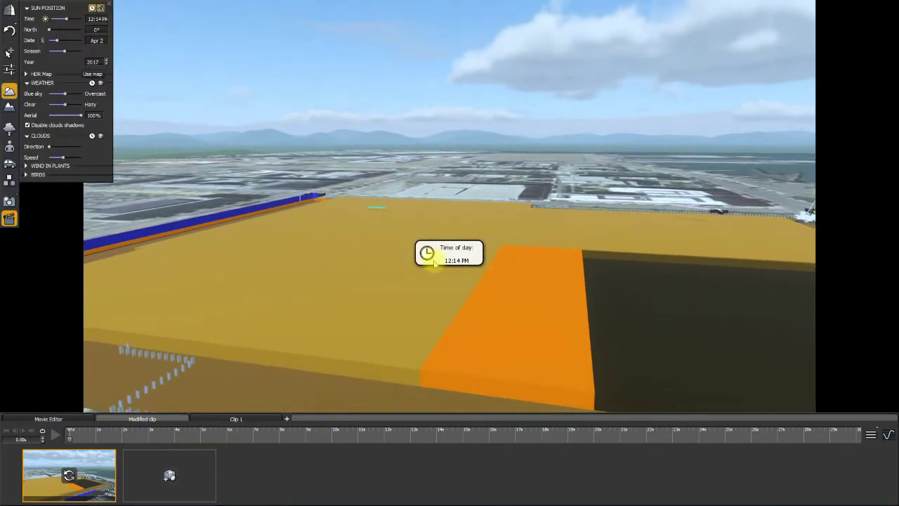
click(169, 475)
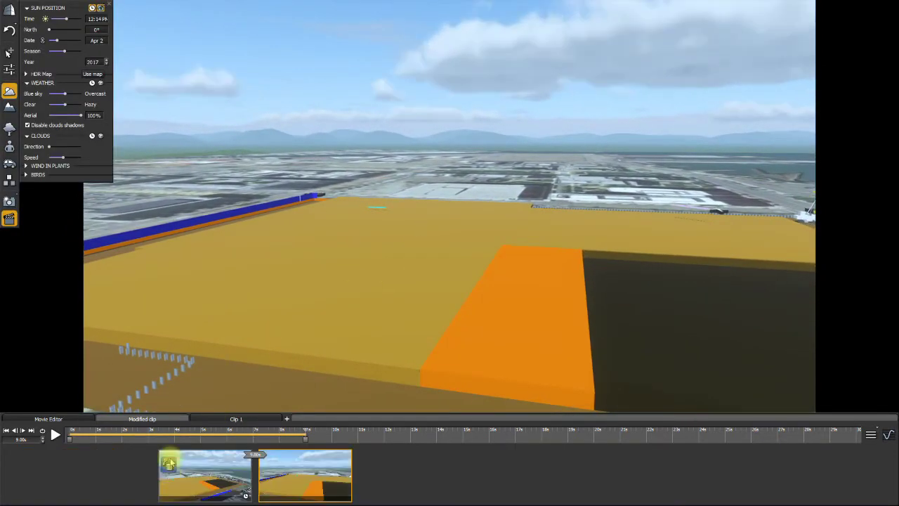
drag(55, 40, 69, 40)
click(305, 476)
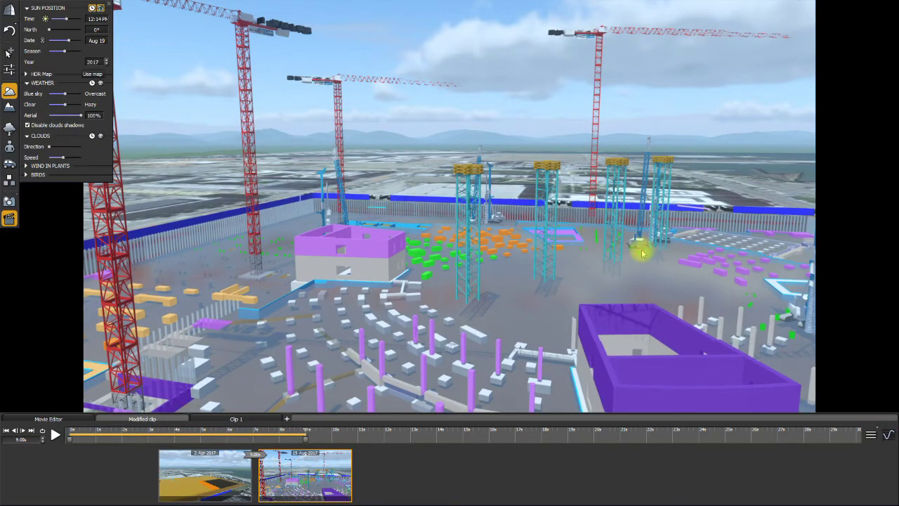
Add a third keyframe viewing the whole site from the Gate 6 corner, dated Nov 23, 2017, and play the clip from the start
drag(651, 247, 451, 257)
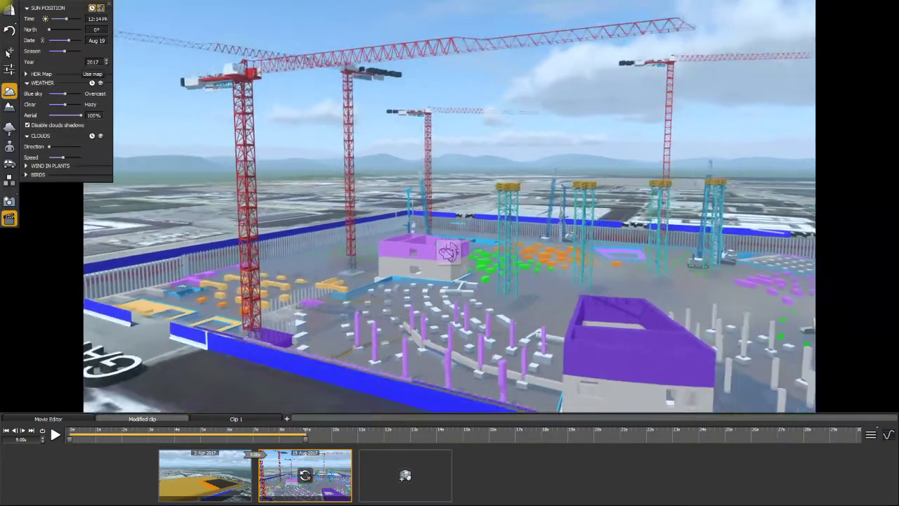
right_drag(8, 53, 2, 2)
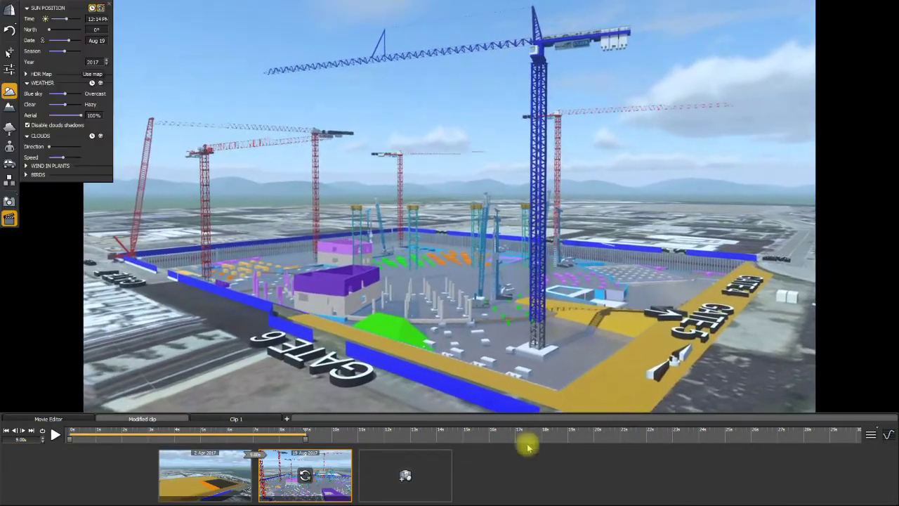
click(408, 478)
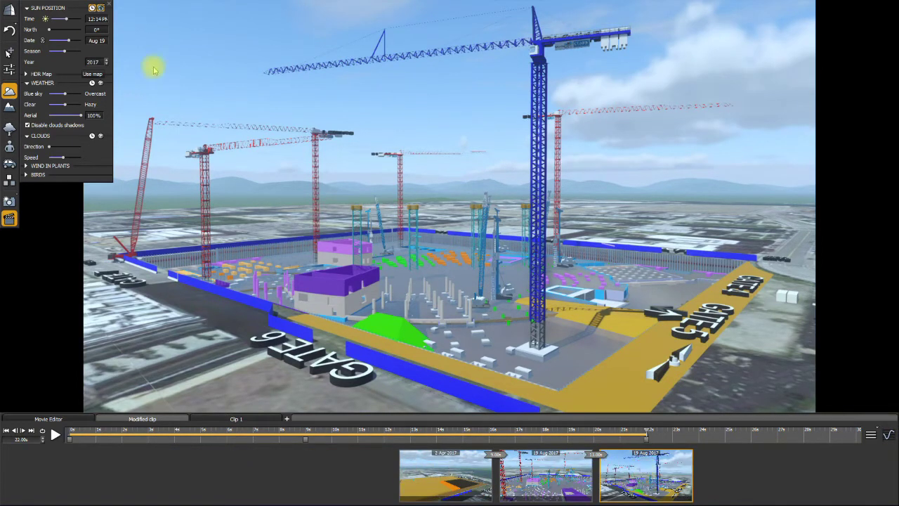
drag(73, 40, 80, 40)
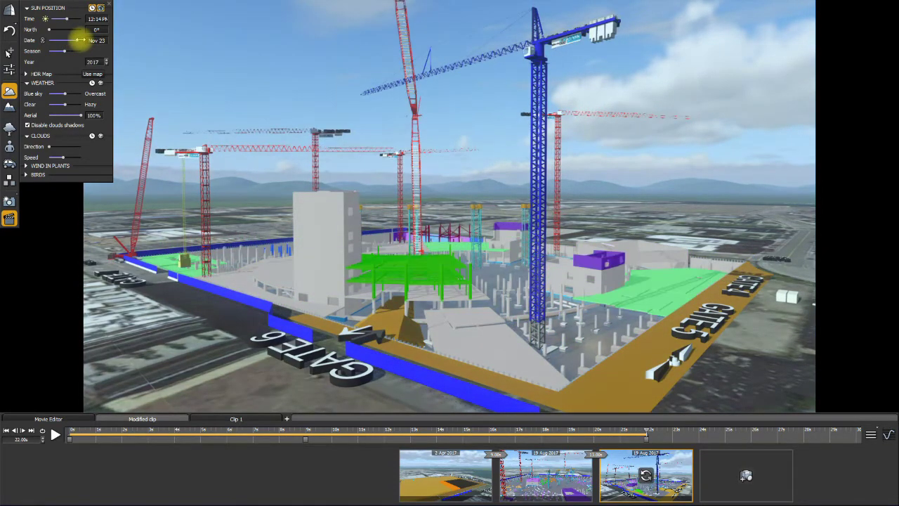
click(645, 476)
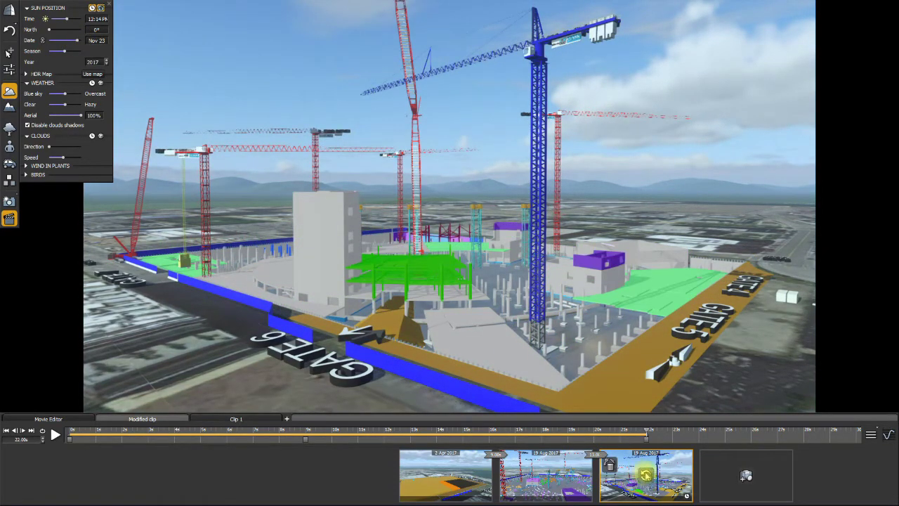
click(472, 477)
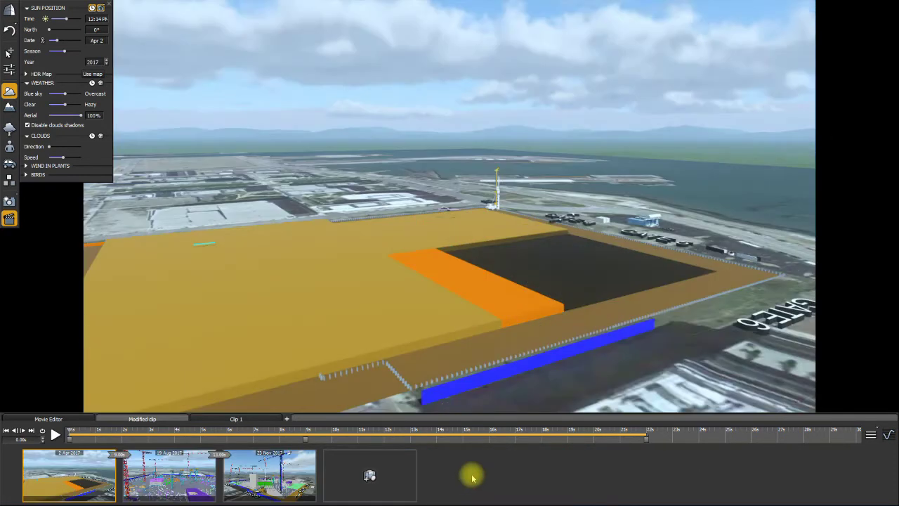
click(55, 434)
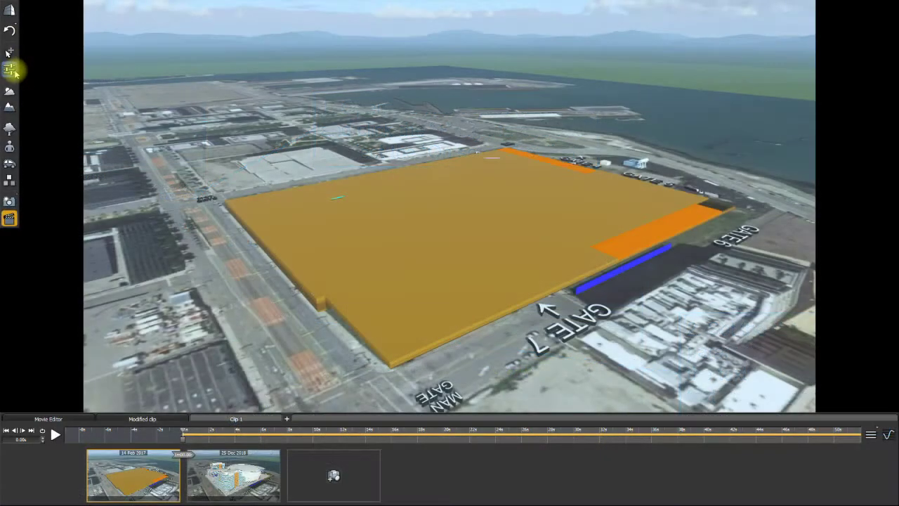
Add an on-screen text label to Clip 1 and place it at the top centre of the image
click(9, 70)
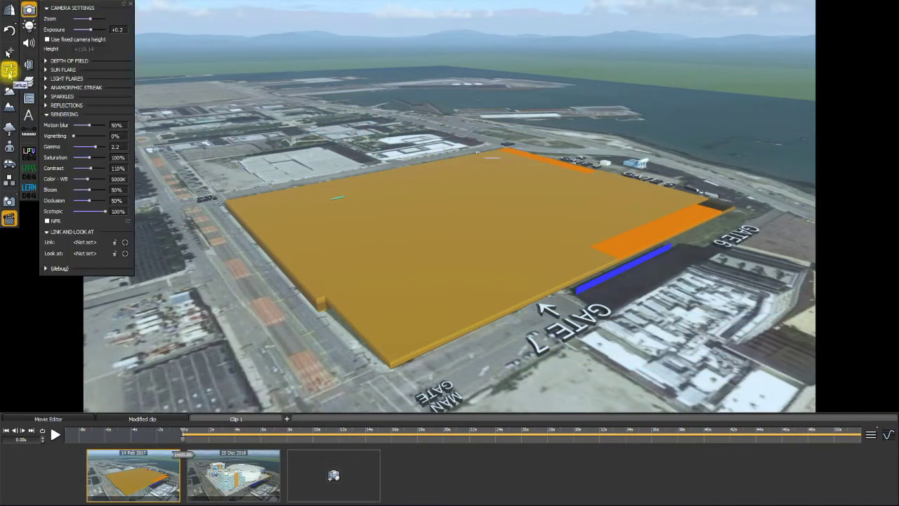
click(29, 114)
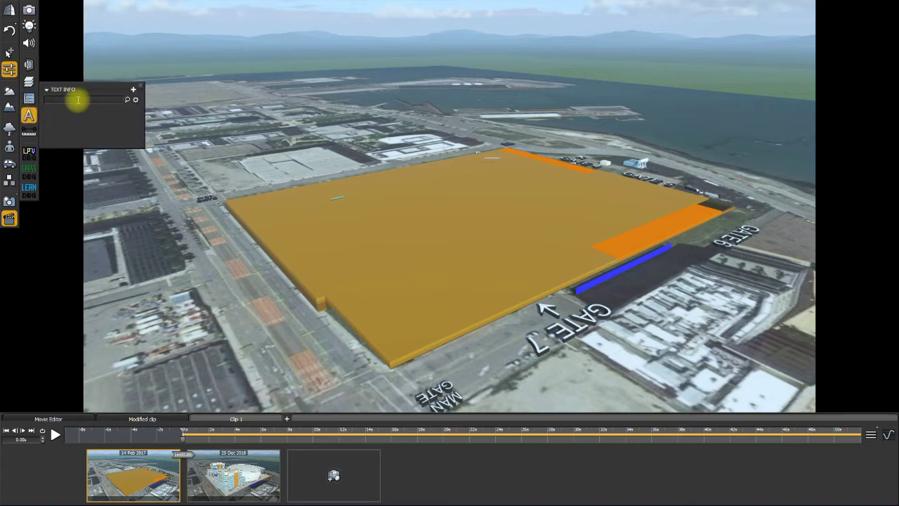
click(134, 89)
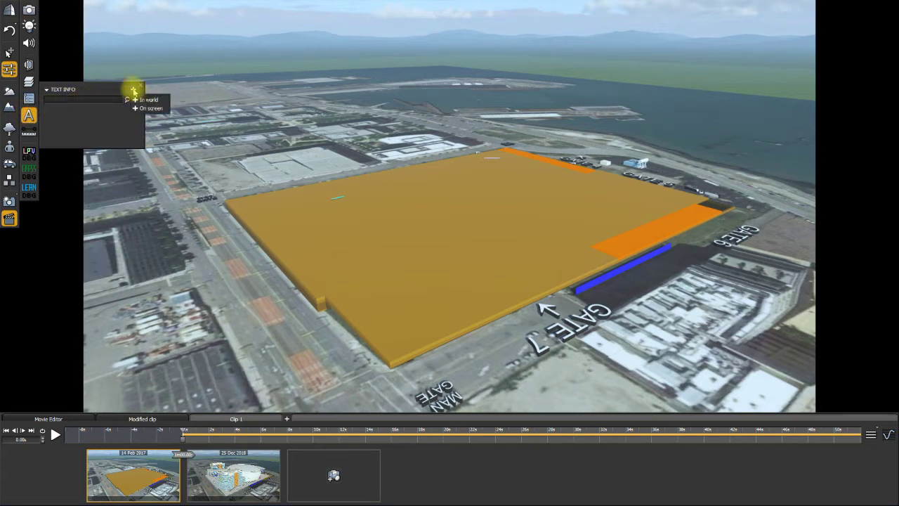
click(151, 109)
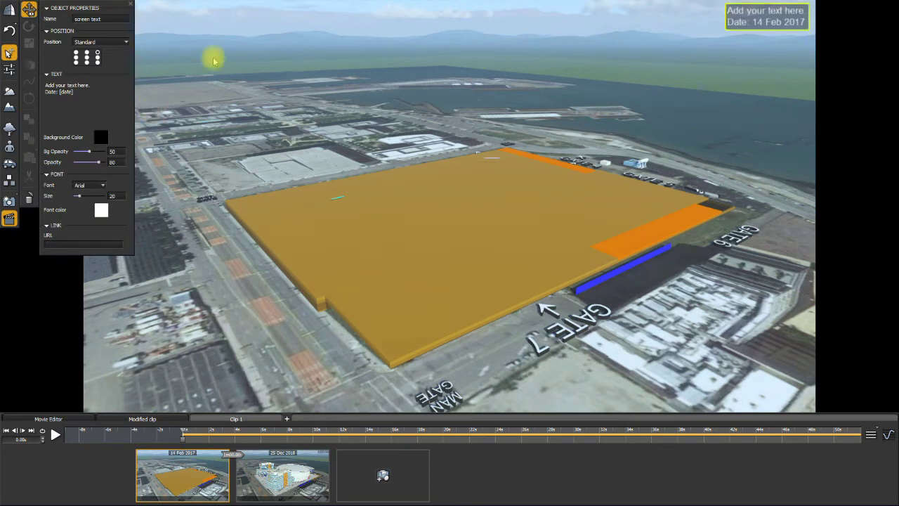
click(87, 53)
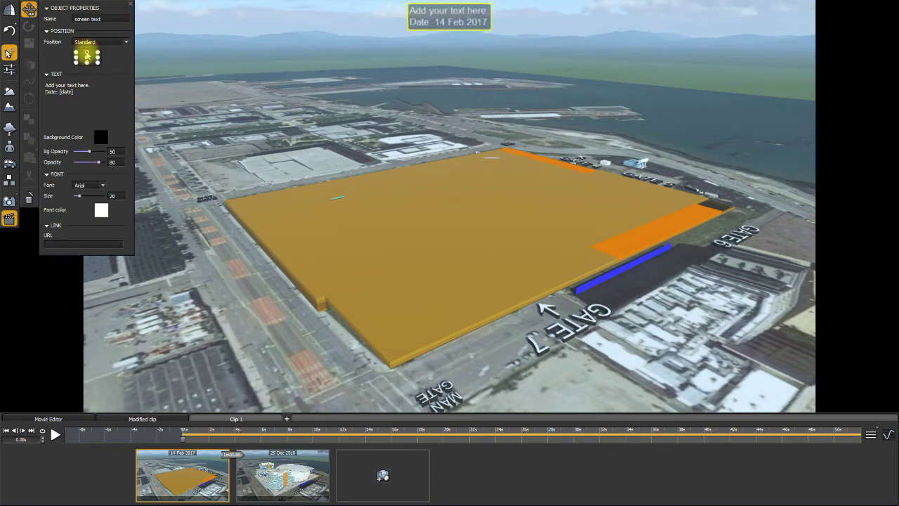
Reduce the label's text to "Date: [date]", enlarge its font to about size 48, and play the clip
mouse_move(73, 92)
mouse_down()
mouse_move(54, 78)
mouse_move(89, 85)
mouse_up()
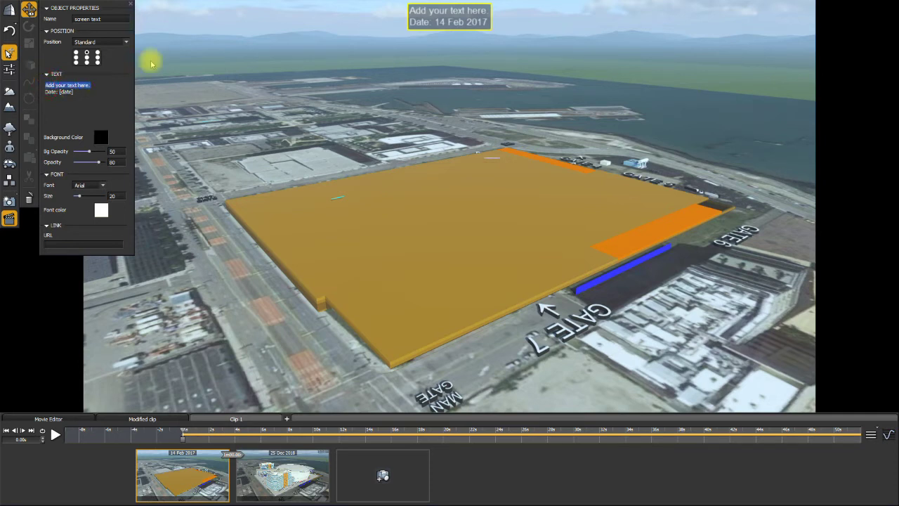
key(Delete)
key(Delete)
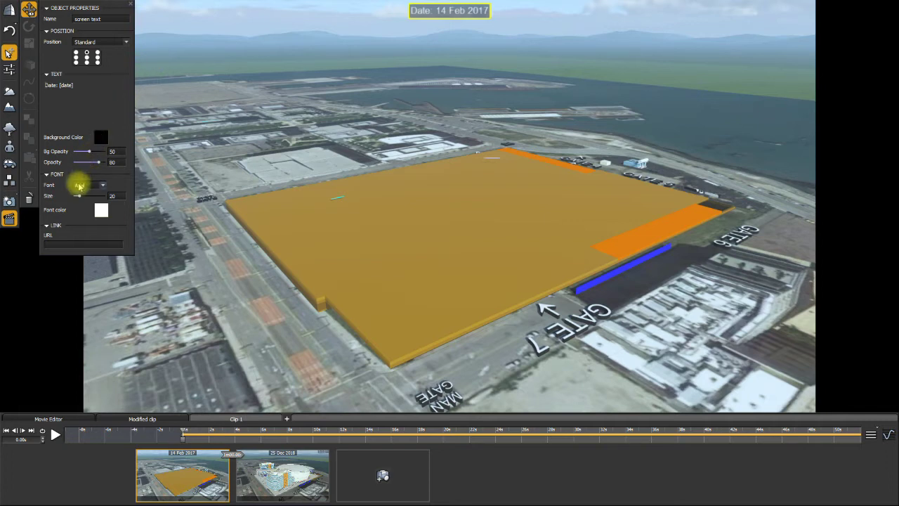
drag(79, 196, 90, 196)
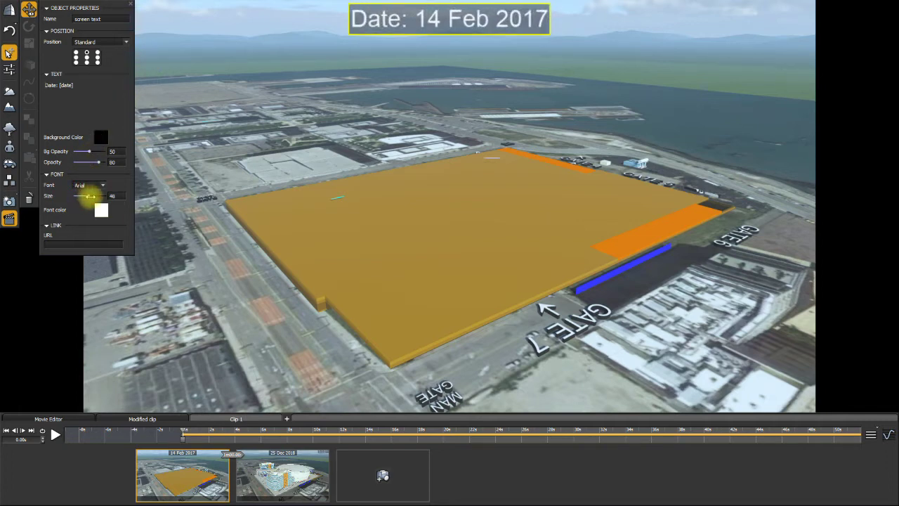
click(9, 53)
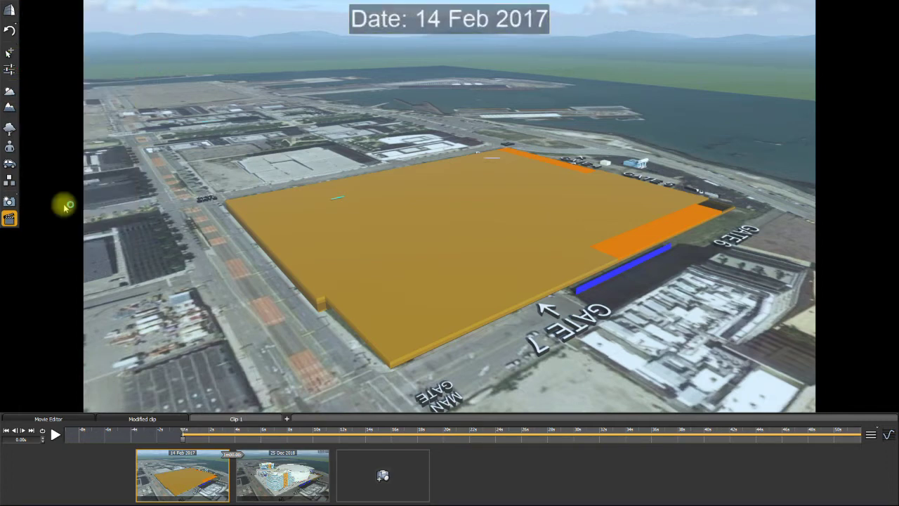
click(55, 434)
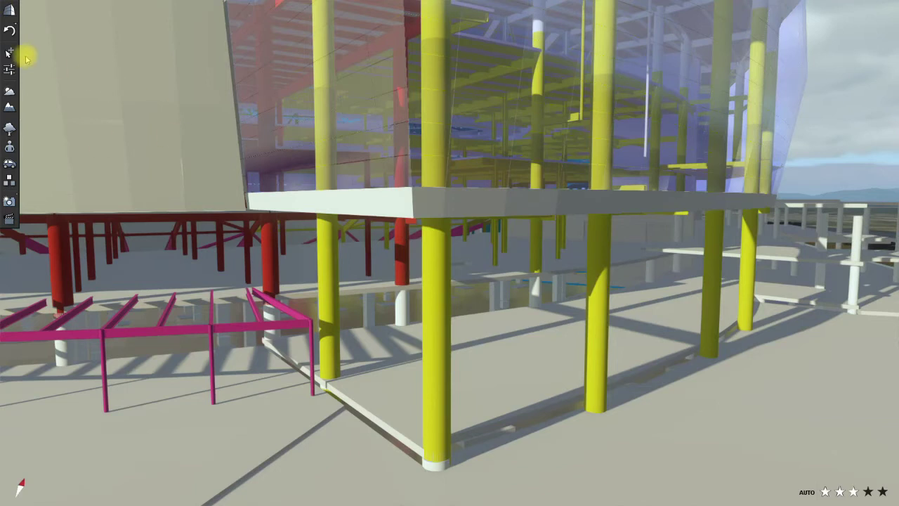
Select the yellow column material in the foreground and change its colour to a muted dark blue
click(10, 55)
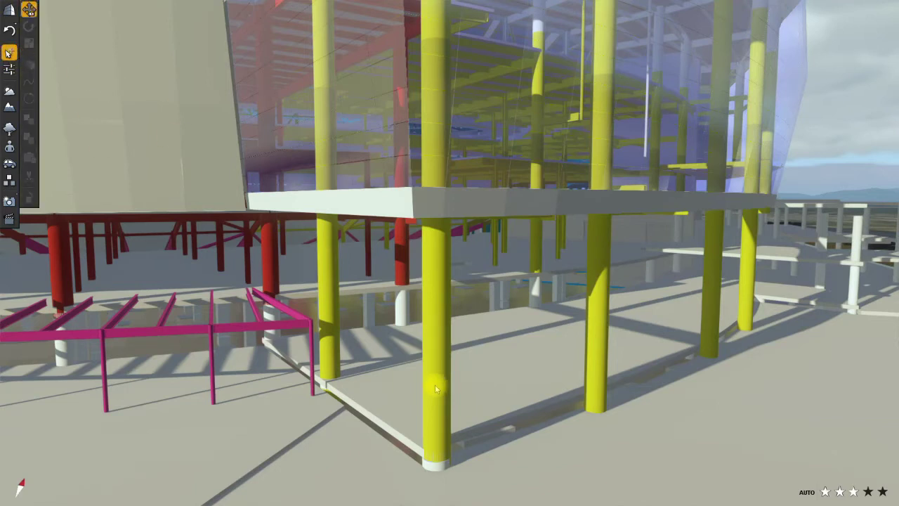
click(435, 385)
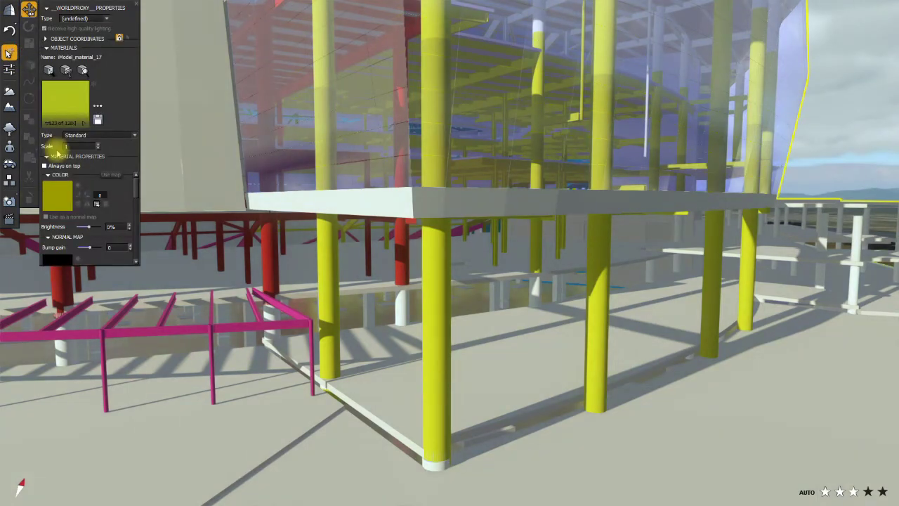
click(57, 196)
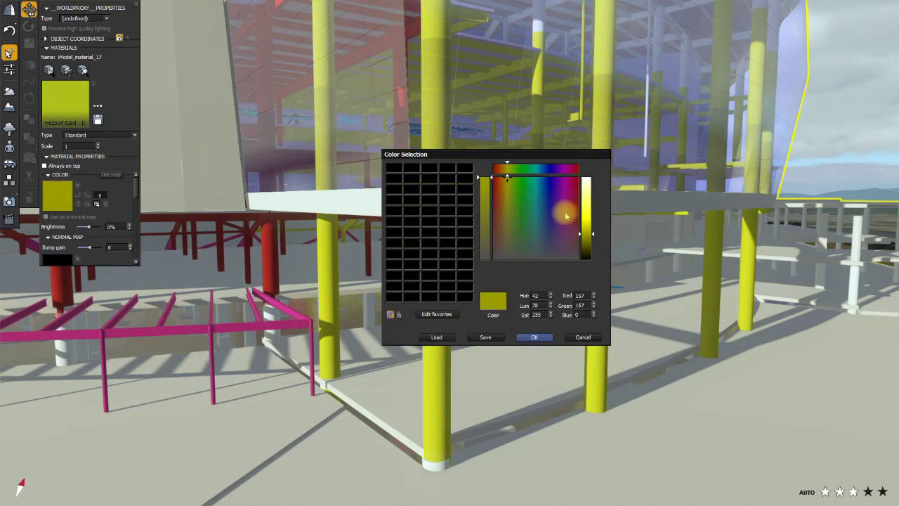
click(543, 244)
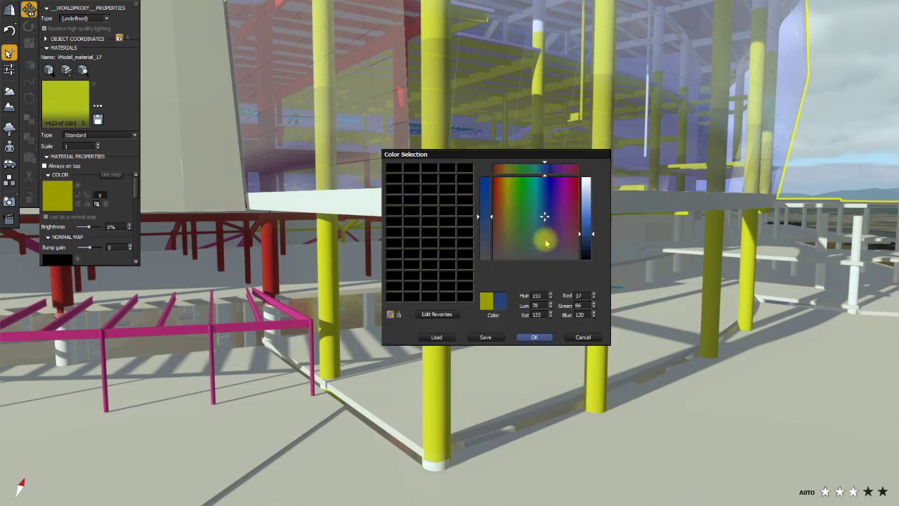
click(534, 338)
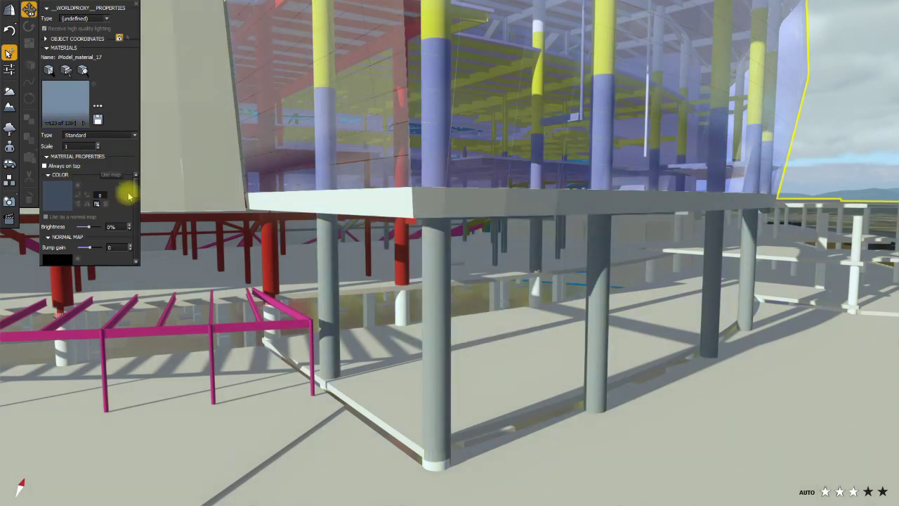
Set the column material's metallic value to 75% and its roughness to 25%
scroll(137, 191, down, 5)
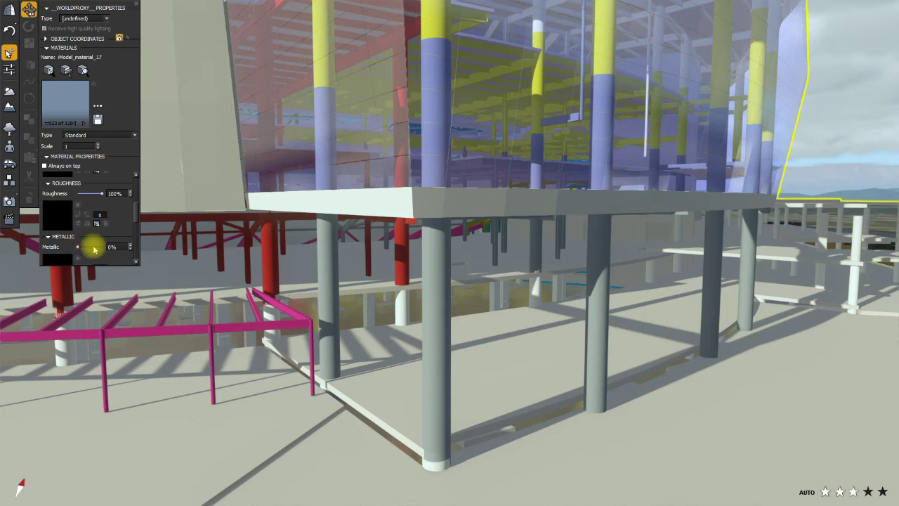
mouse_move(99, 249)
mouse_down()
mouse_move(80, 245)
mouse_move(89, 246)
mouse_up()
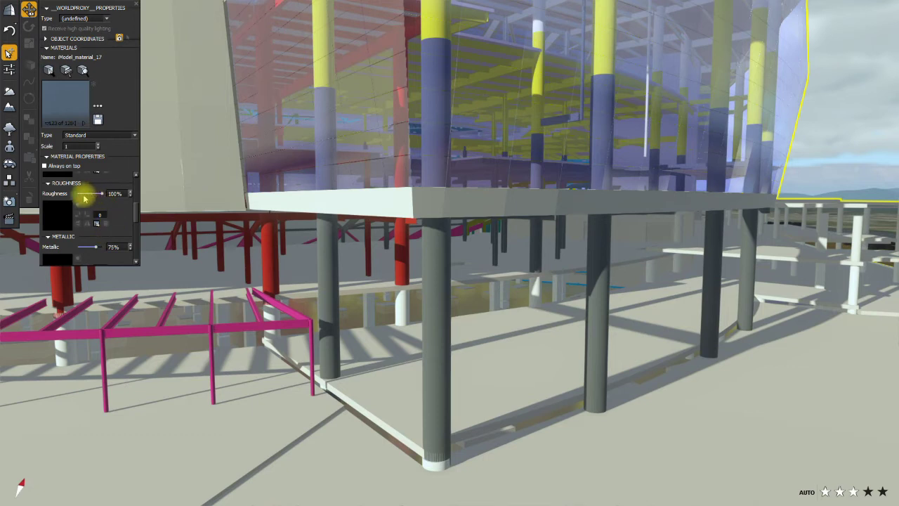
click(85, 194)
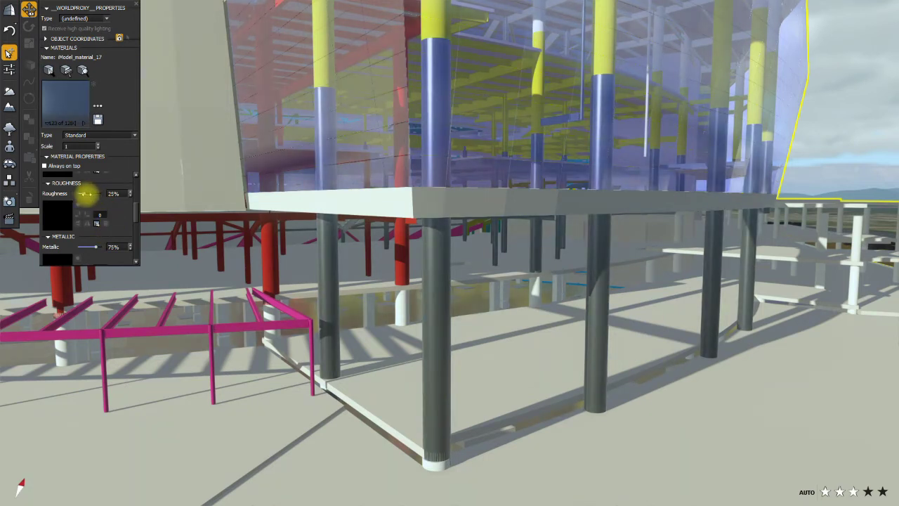
Select the magenta frame beside the columns and replace its material with the Neutral Reflective preset from the Metal library
scroll(419, 262, up, 6)
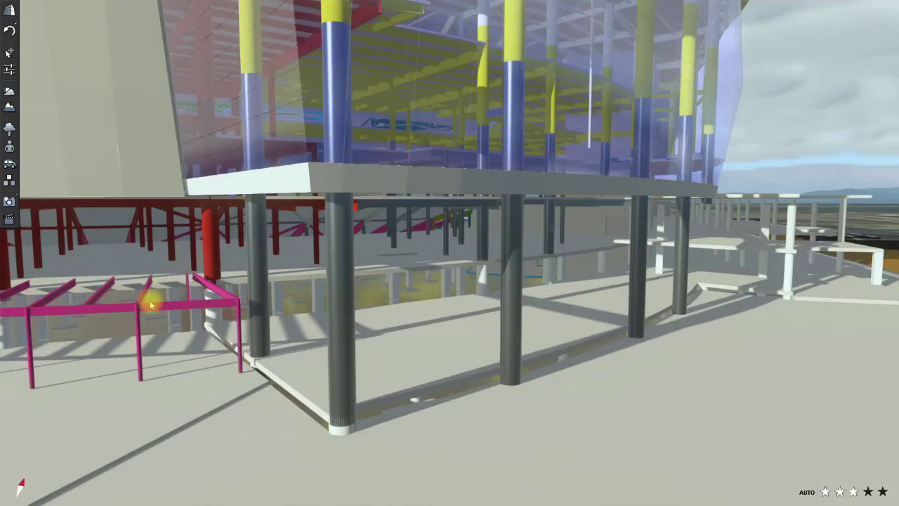
click(9, 52)
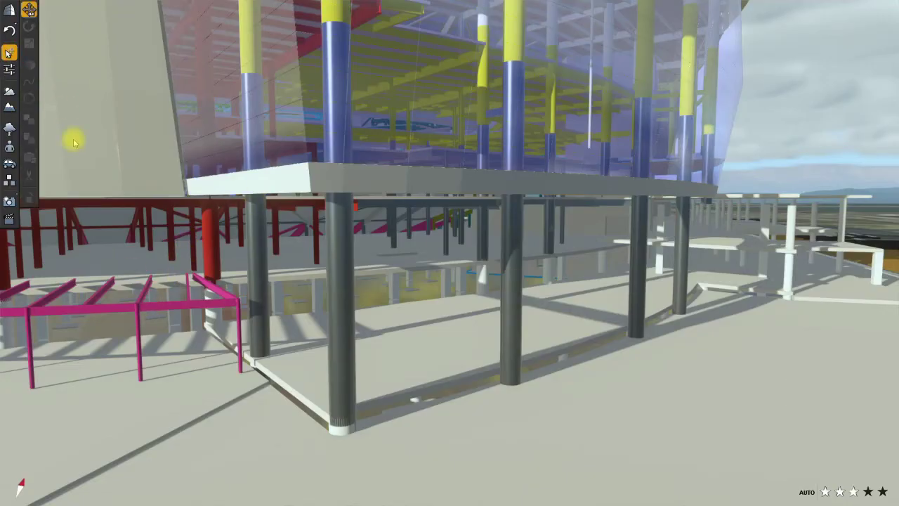
click(148, 306)
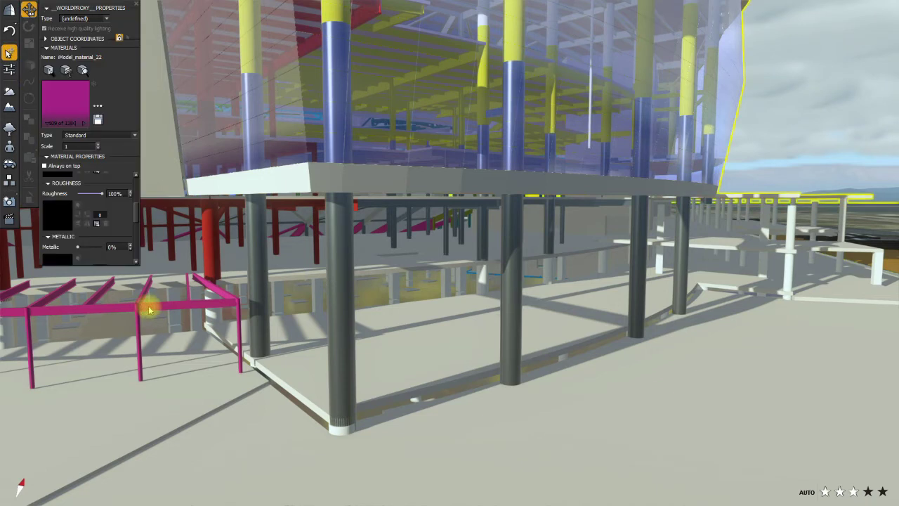
click(97, 105)
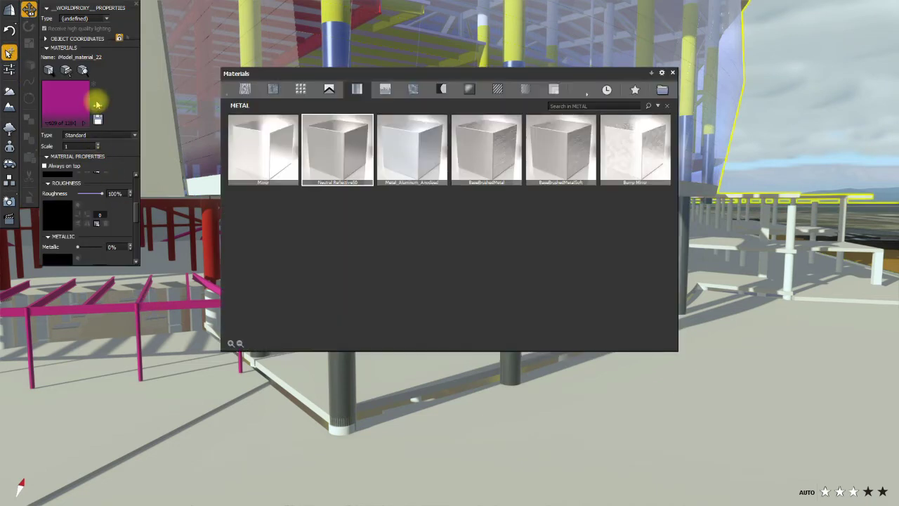
click(318, 161)
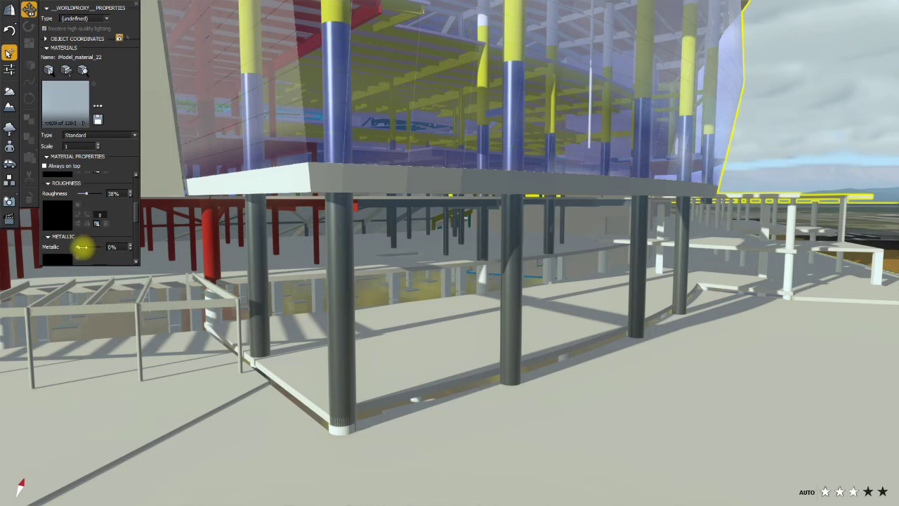
Raise the frame material's metallic value to 90% and inspect the beam up close
mouse_move(90, 249)
mouse_down()
mouse_move(100, 246)
mouse_move(79, 248)
mouse_up()
scroll(207, 297, up, 5)
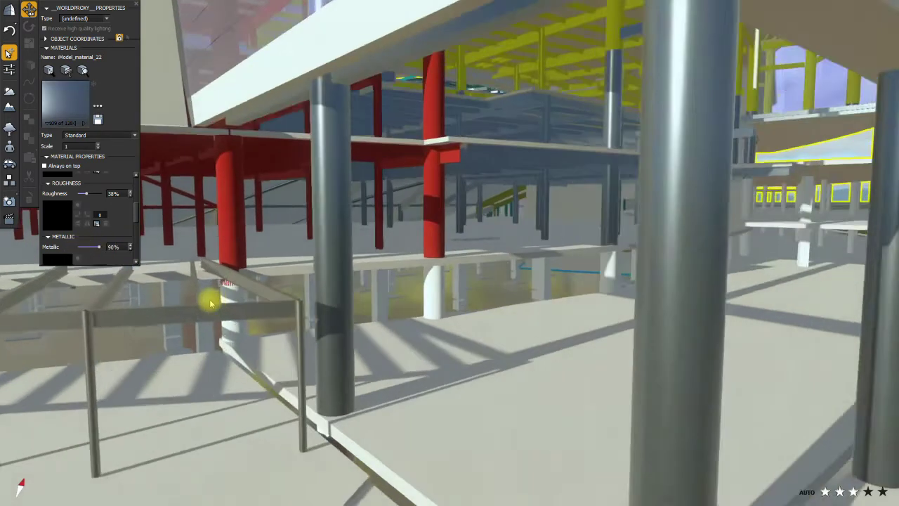
scroll(211, 297, up, 5)
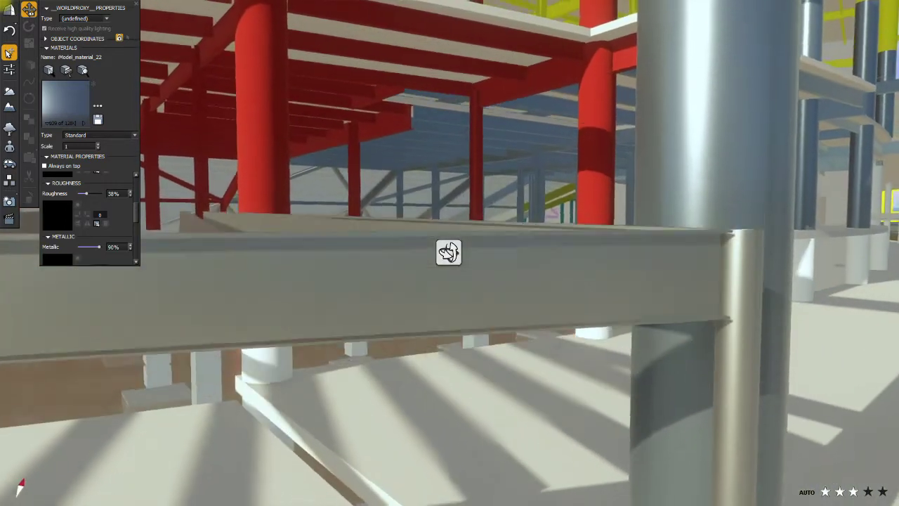